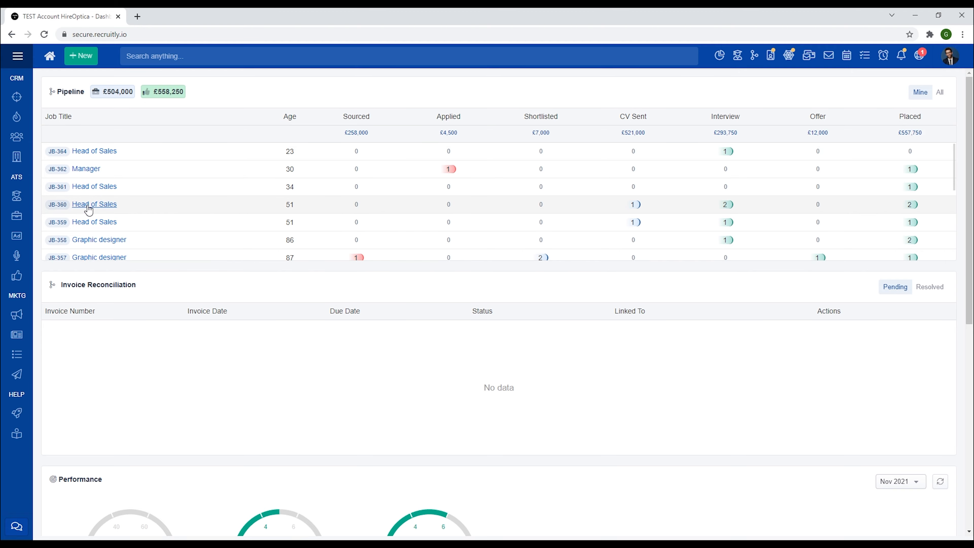
Open the candidates list and start a new candidate search.
{"action": "left_click", "coordinate": [18, 197]}
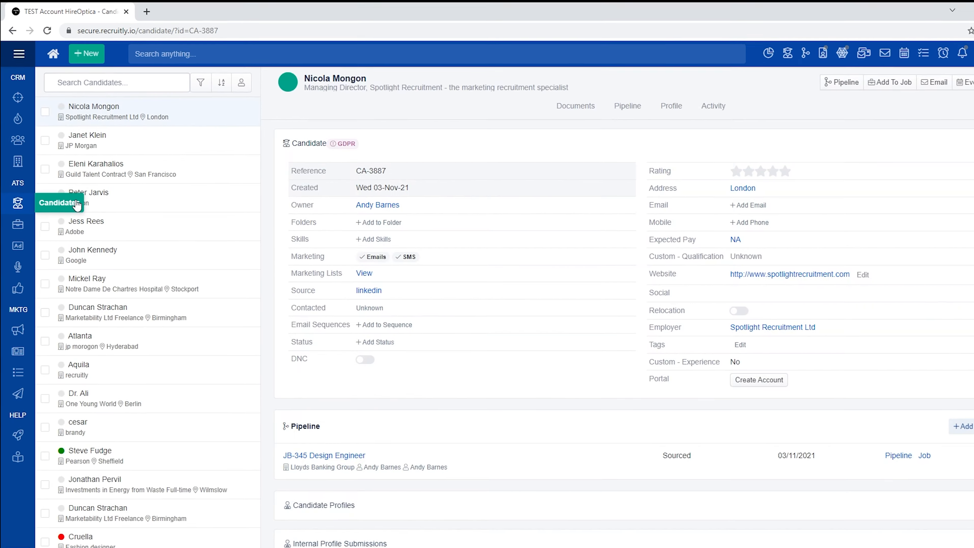
{"action": "left_click", "coordinate": [246, 90]}
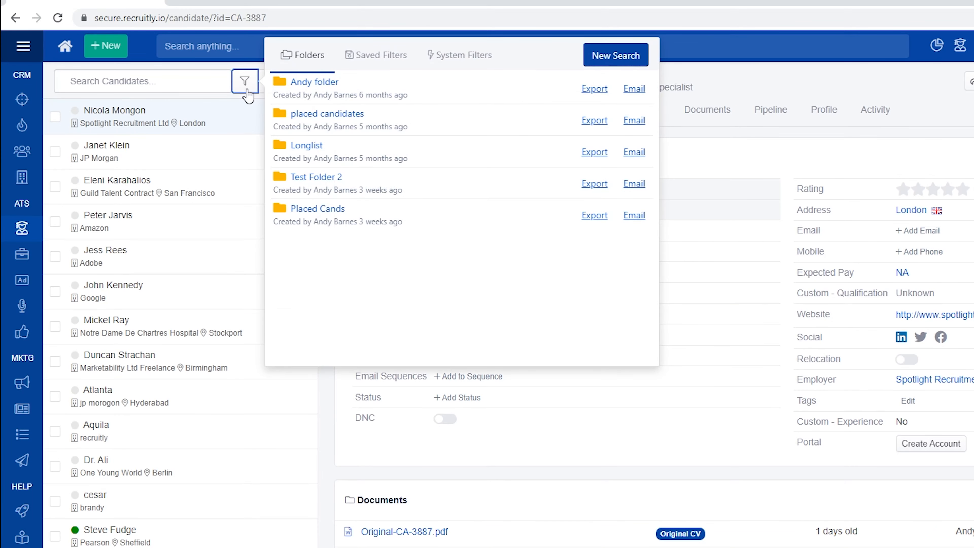
{"action": "left_click", "coordinate": [616, 60]}
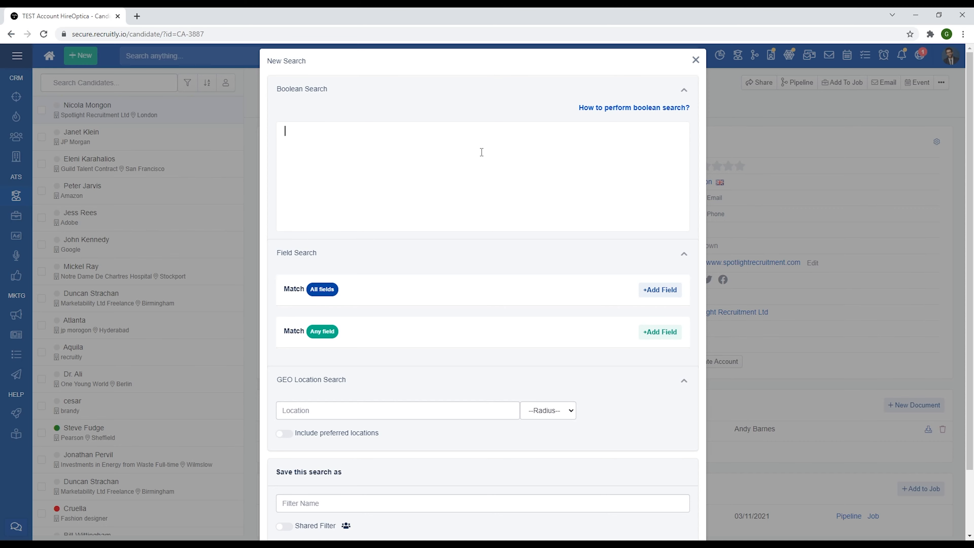
Enter the Boolean query Java AND SQL AND Python for the new search.
{"action": "type", "text": "Java AND"}
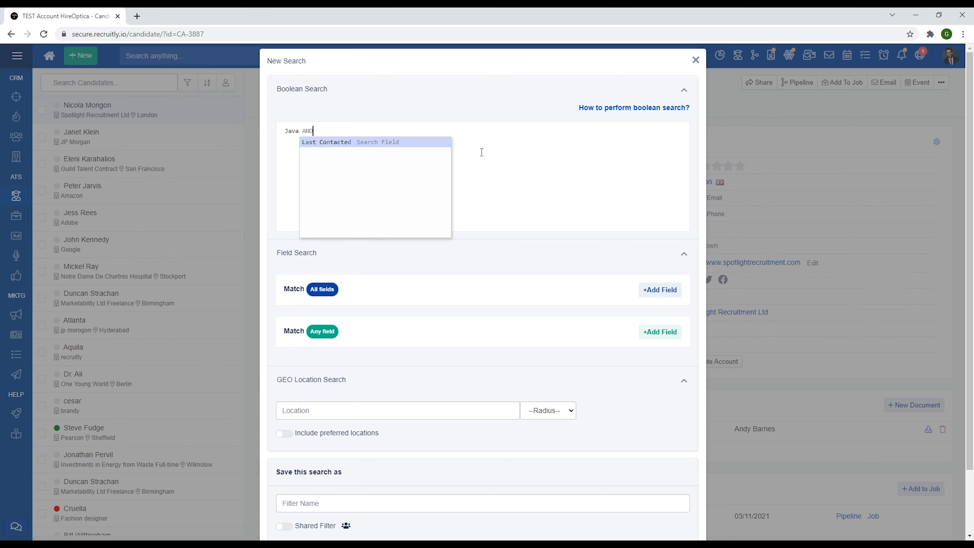
{"action": "type", "text": " SQL A"}
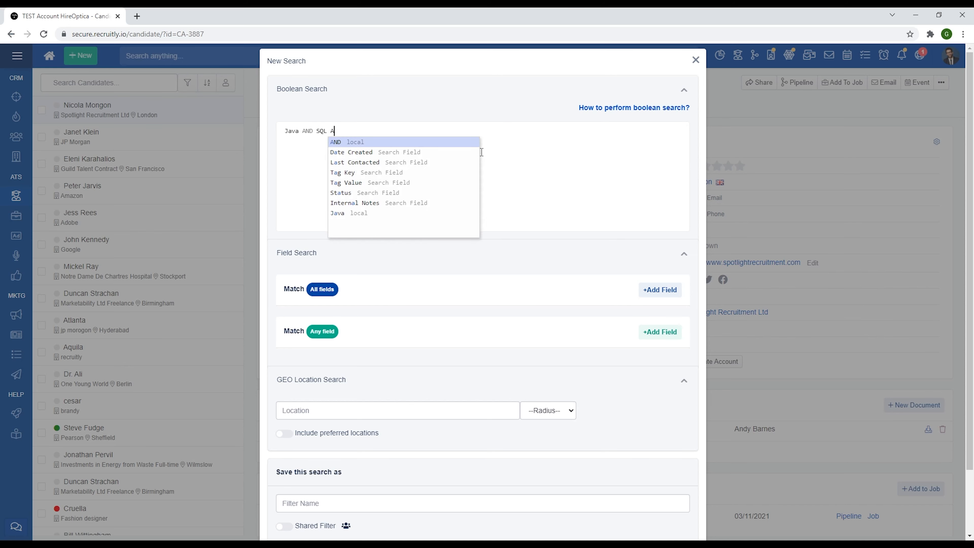
{"action": "type", "text": "ND Python"}
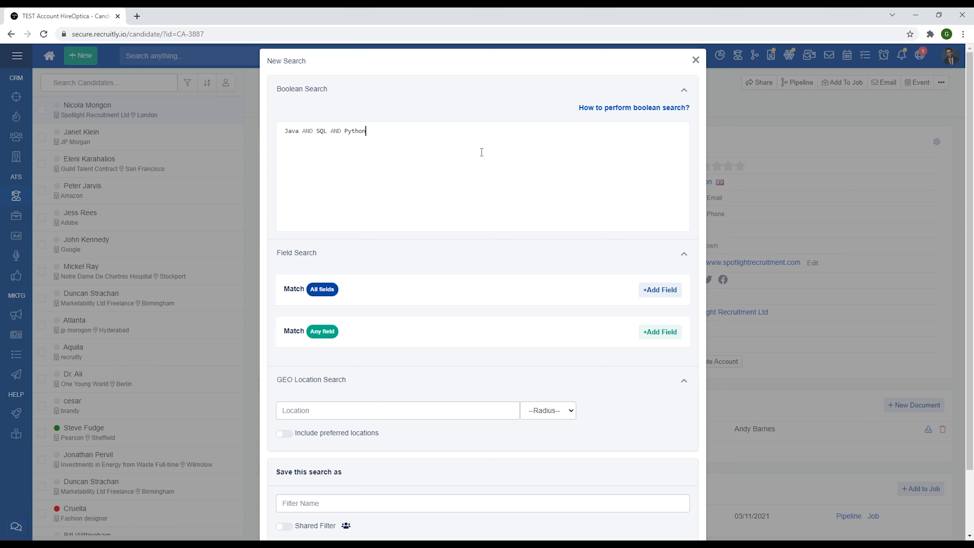
{"action": "type", "text": " A"}
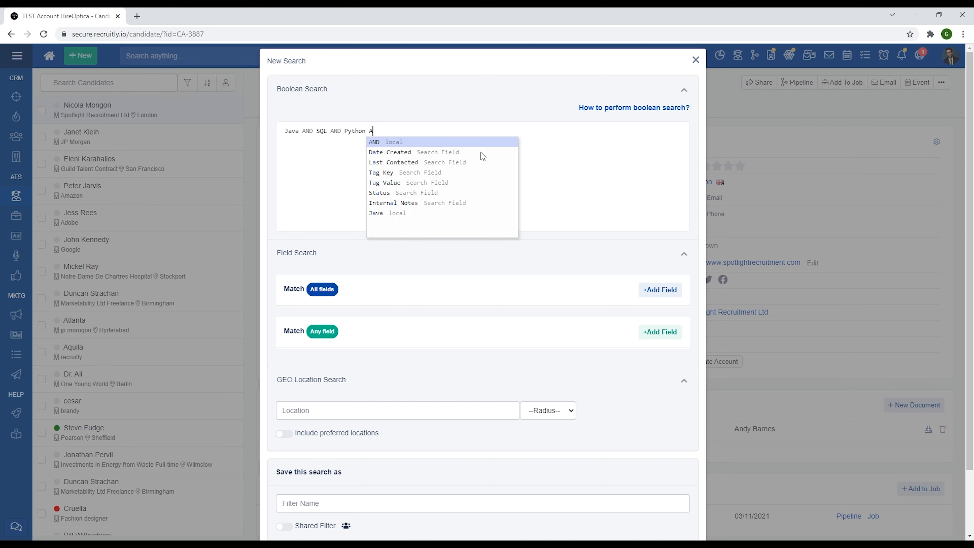
{"action": "type", "text": "ND \"Team Leader\""}
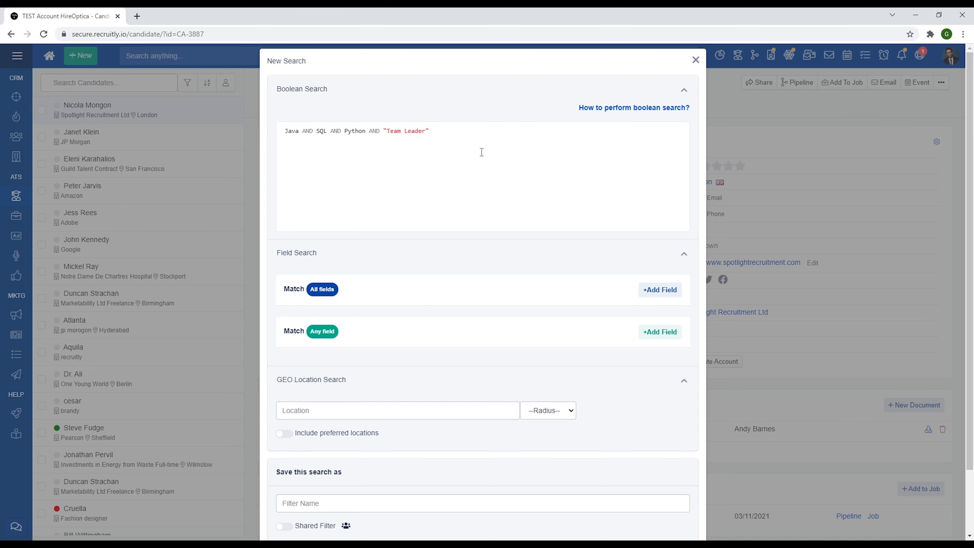
{"action": "type", "text": " OR \"Tech Lead"}
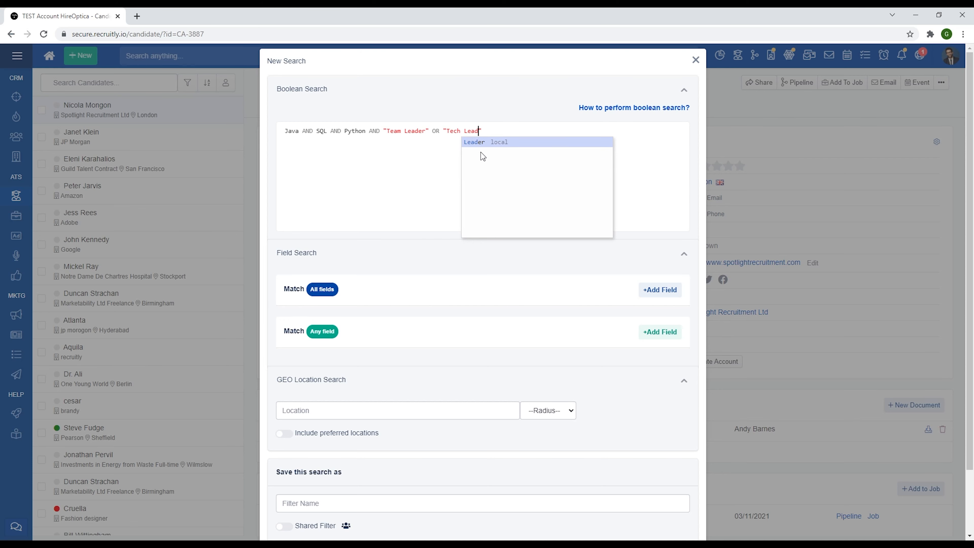
{"action": "type", "text": "\" OR "}
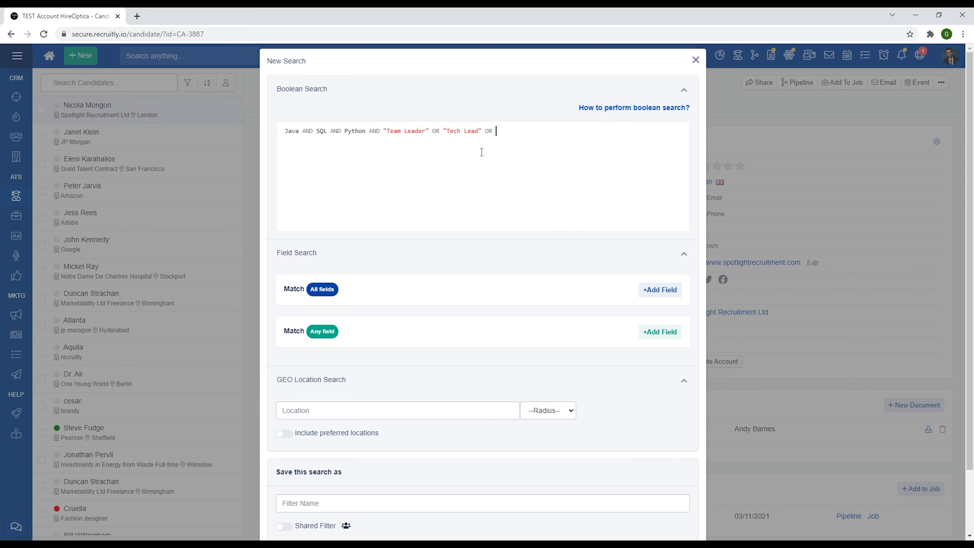
{"action": "type", "text": "\"Senior Developer"}
Enclose the three job titles in one pair of parentheses and the three skills in another.
{"action": "type", "text": ")"}
{"action": "left_click", "coordinate": [386, 131]}
{"action": "type", "text": "("}
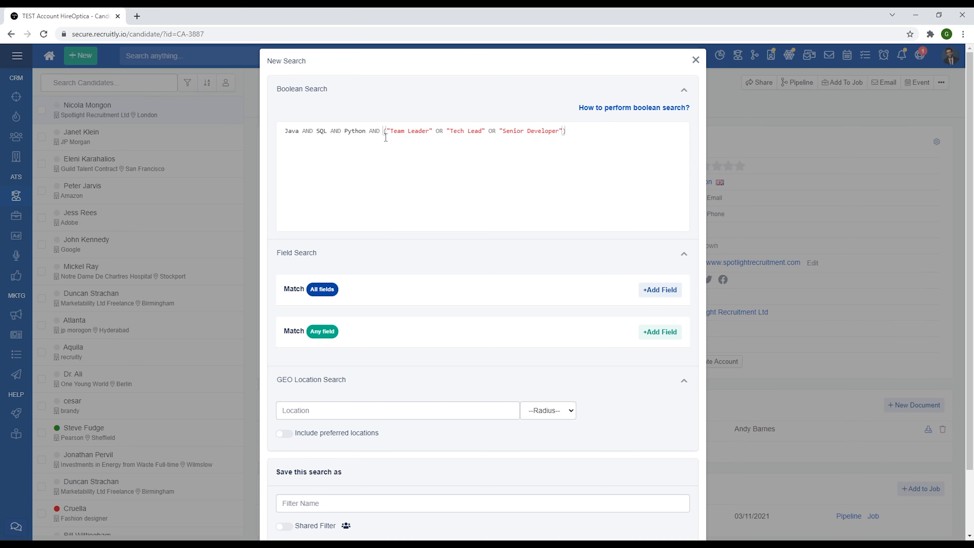
{"action": "key", "text": "Left"}
{"action": "key", "text": "Left"}
{"action": "key", "text": "Left"}
{"action": "key", "text": "Left"}
{"action": "key", "text": "Left"}
{"action": "key", "text": "Left"}
{"action": "type", "text": ")"}
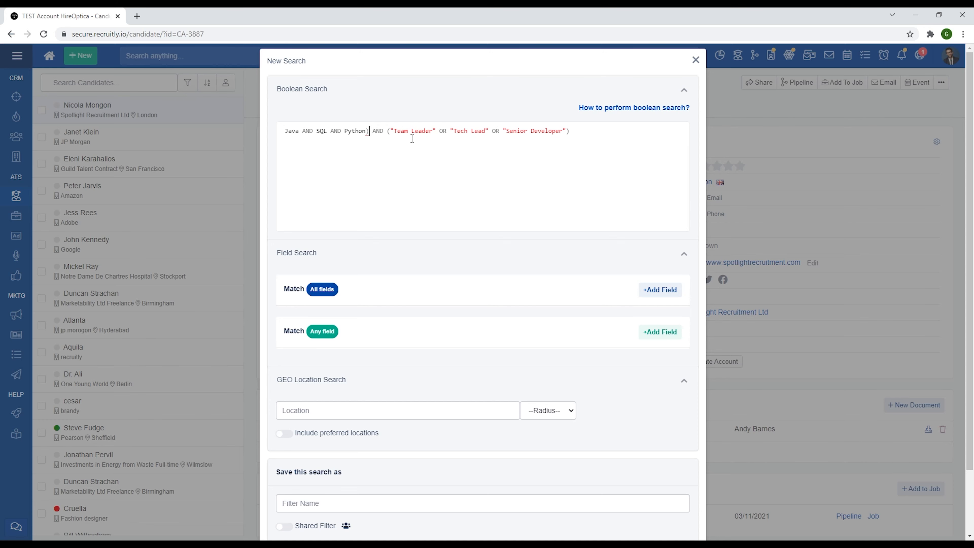
{"action": "key", "text": "Home"}
{"action": "type", "text": "("}
{"action": "key", "text": "End"}
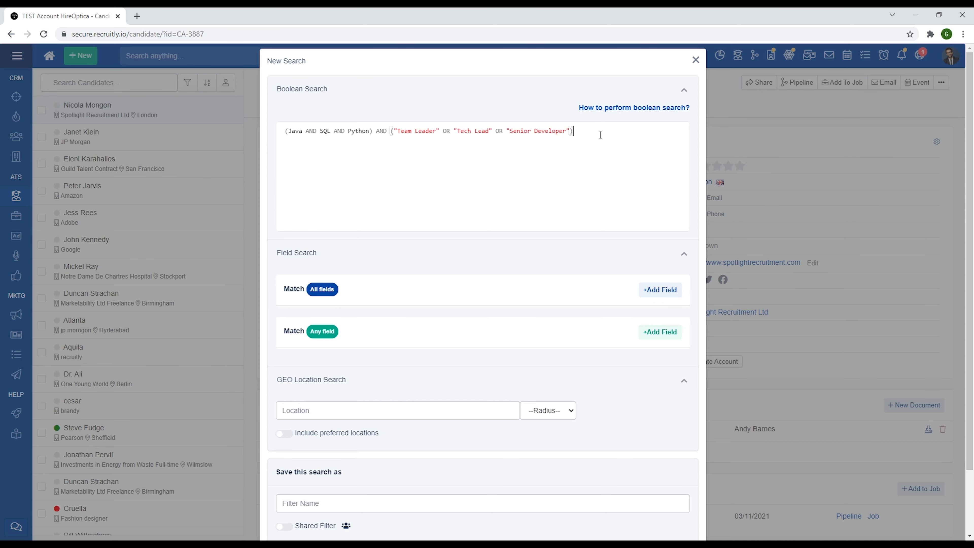
Name the search testing2 and save it.
{"action": "scroll", "coordinate": [600, 135], "scroll_direction": "down", "scroll_amount": 2}
{"action": "left_click", "coordinate": [435, 429]}
{"action": "type", "text": "testing2"}
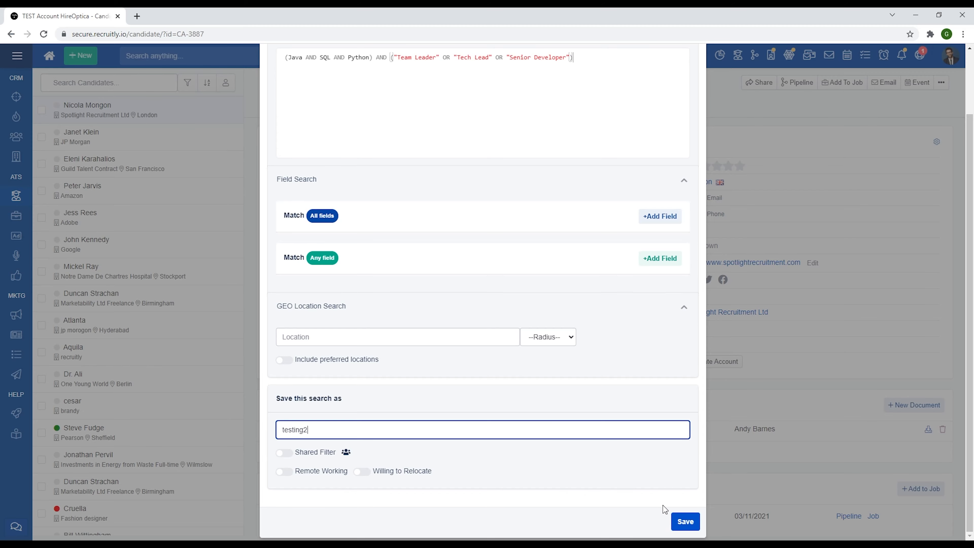
{"action": "left_click", "coordinate": [678, 519]}
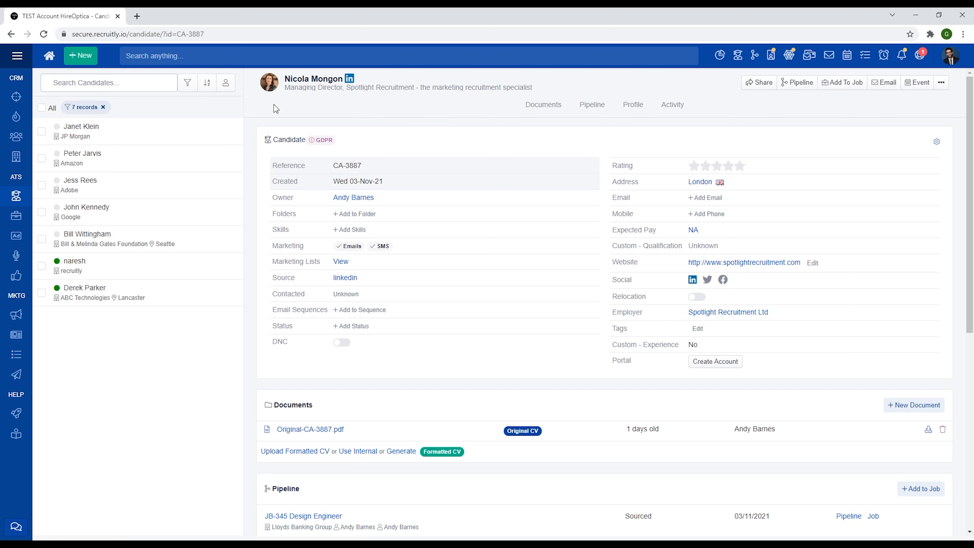
Open the saved candidate filter testing2 for editing.
{"action": "left_click", "coordinate": [189, 83]}
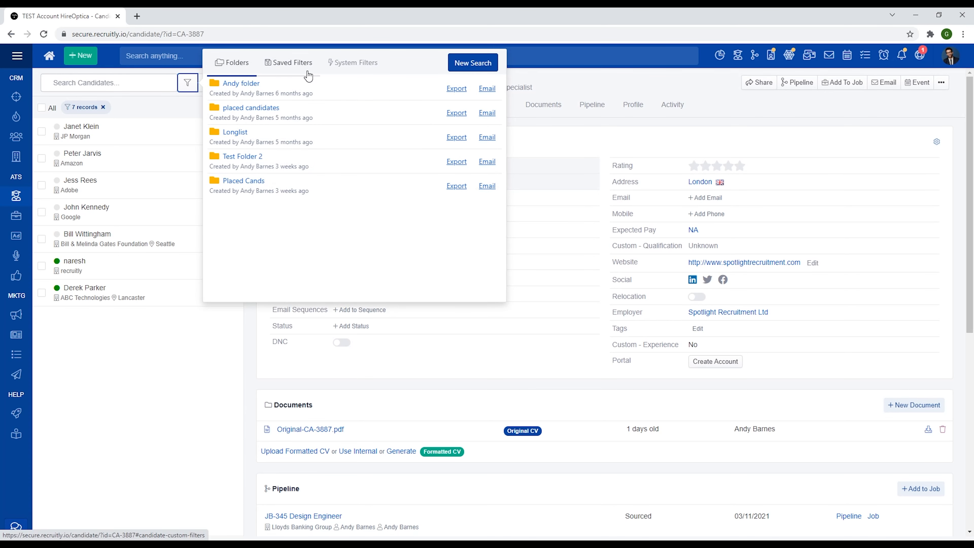
{"action": "left_click", "coordinate": [308, 75]}
{"action": "scroll", "coordinate": [346, 188], "scroll_direction": "down", "scroll_amount": 5}
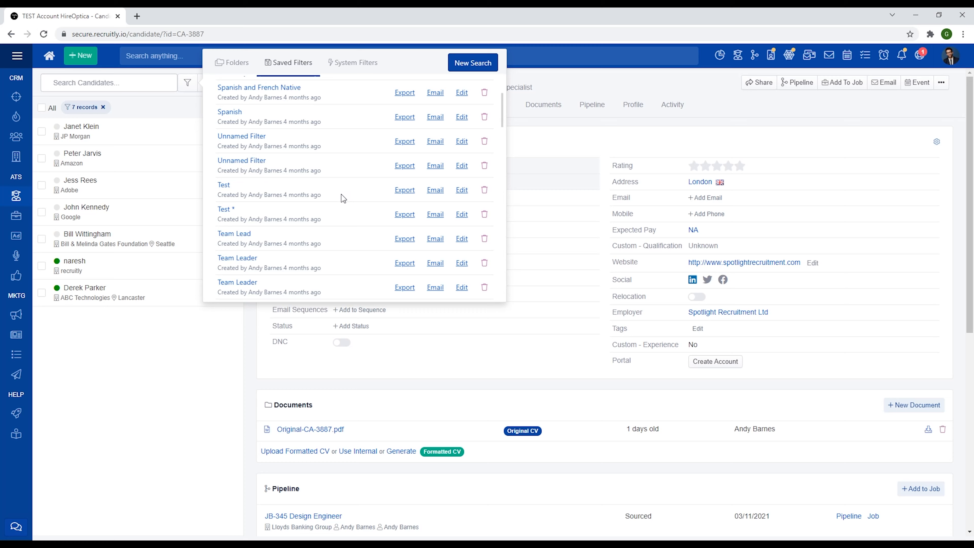
{"action": "scroll", "coordinate": [335, 197], "scroll_direction": "down", "scroll_amount": 10}
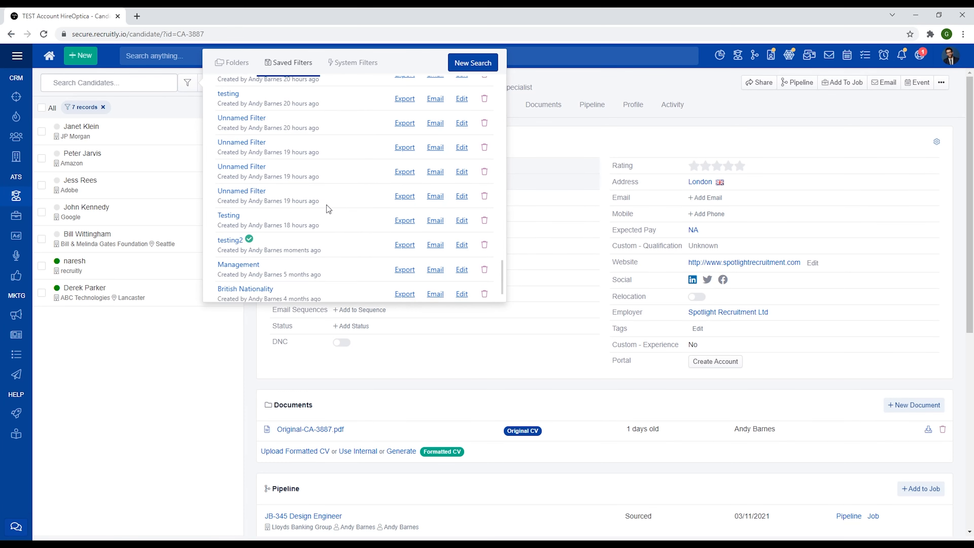
{"action": "left_click", "coordinate": [460, 245]}
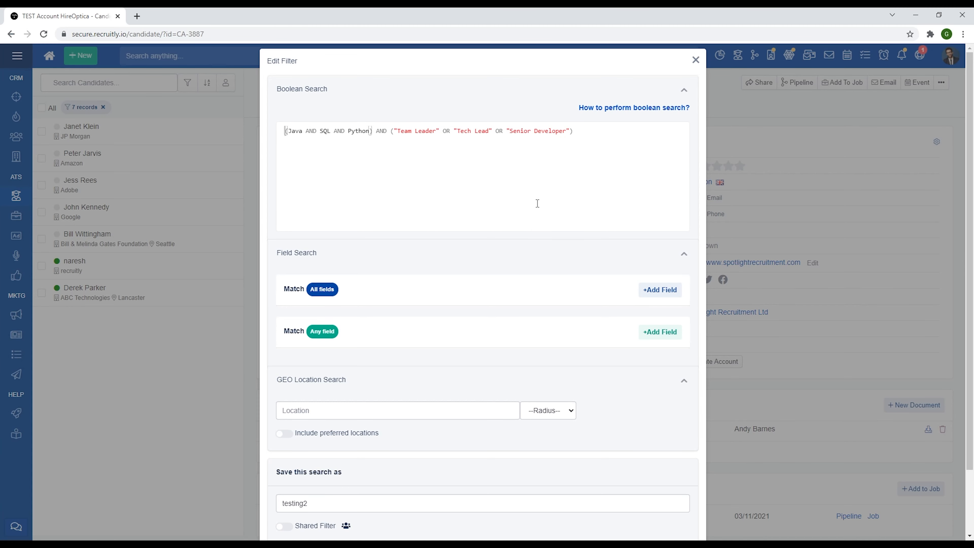
Restrict the whole query to CV text by wrapping it in textCv:( ).
{"action": "left_click", "coordinate": [586, 136]}
{"action": "key", "text": "Home"}
{"action": "type", "text": "("}
{"action": "type", "text": "text"}
{"action": "type", "text": "CV"}
{"action": "key", "text": "BackSpace"}
{"action": "type", "text": "v:"}
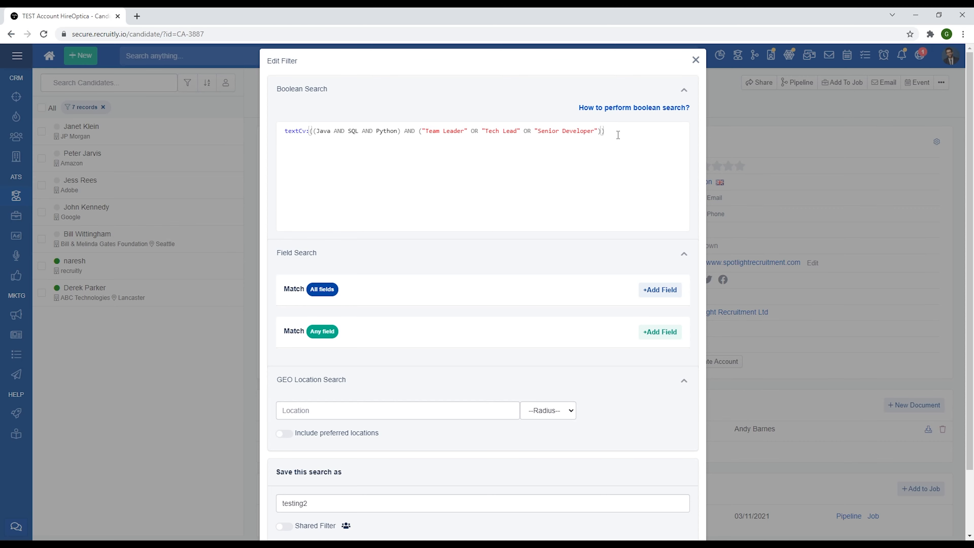
Append the condition AND workPermit:true to the Boolean query.
{"action": "type", "text": "AND"}
{"action": "type", "text": " wor"}
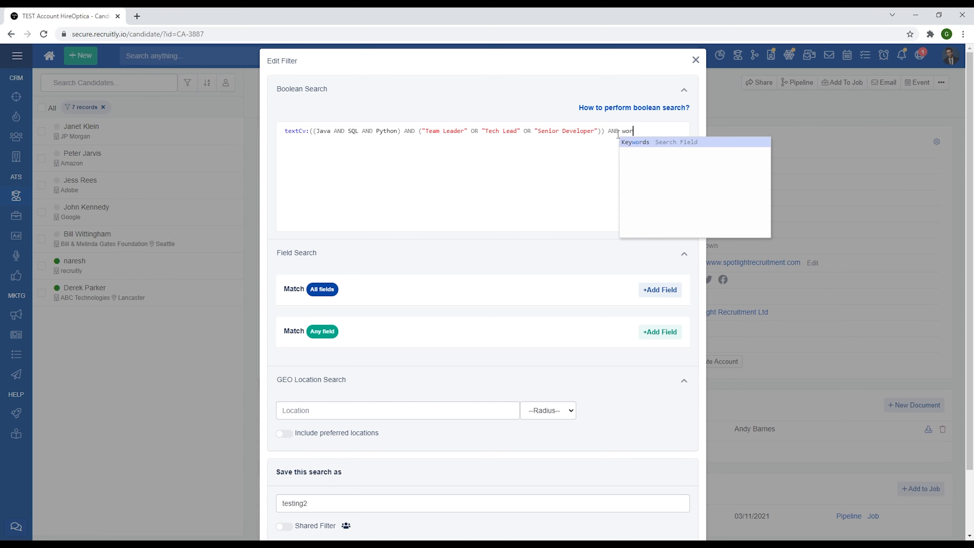
{"action": "type", "text": "kPermit:true"}
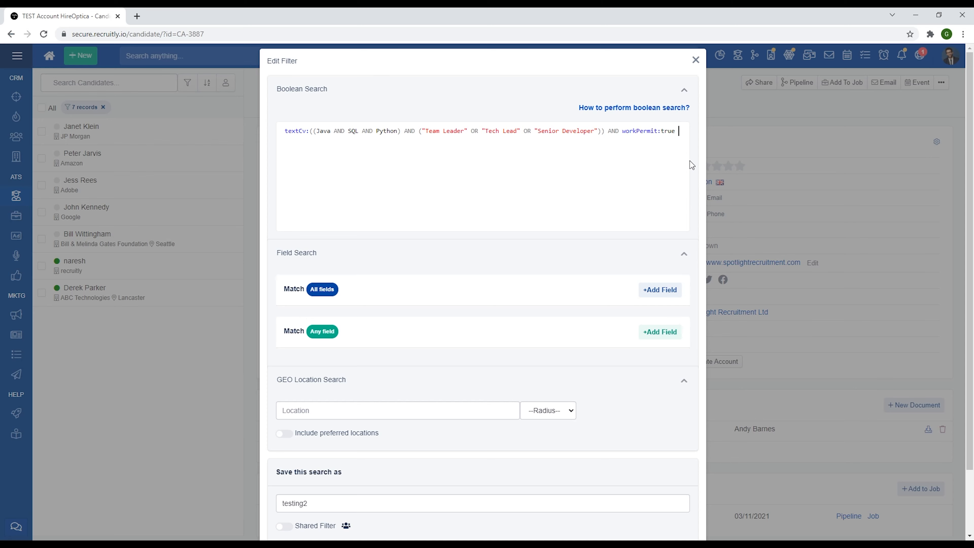
Append the creation date condition AND createdOn:[now-3d TO now] to the query.
{"action": "type", "text": "AND"}
{"action": "type", "text": "createdOn:[now-3d TO now"}
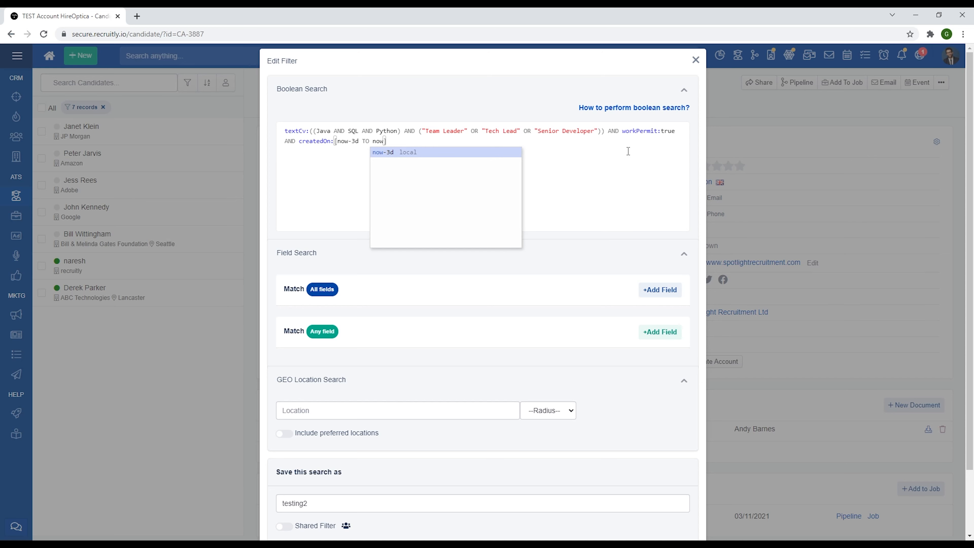
{"action": "left_click", "coordinate": [628, 151]}
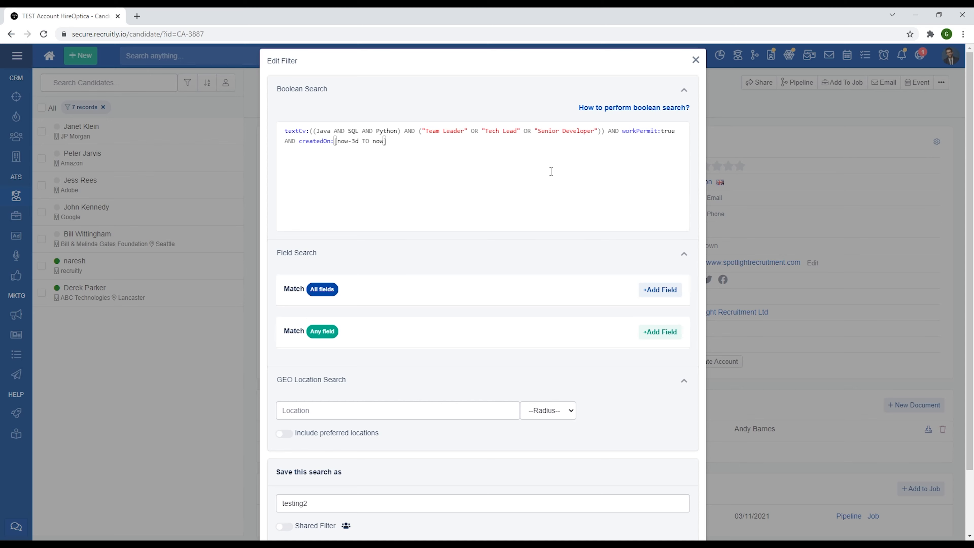
Change the createdOn range in the query to [2021-11-02 TO 2021-11-04].
{"action": "key", "text": "BackSpace"}
{"action": "key", "text": "BackSpace"}
{"action": "key", "text": "BackSpace"}
{"action": "key", "text": "BackSpace"}
{"action": "key", "text": "BackSpace"}
{"action": "key", "text": "BackSpace"}
{"action": "key", "text": "BackSpace"}
{"action": "key", "text": "BackSpace"}
{"action": "key", "text": "BackSpace"}
{"action": "key", "text": "BackSpace"}
{"action": "key", "text": "BackSpace"}
{"action": "key", "text": "BackSpace"}
{"action": "key", "text": "BackSpace"}
{"action": "type", "text": "2021-11-02 TO 2021"}
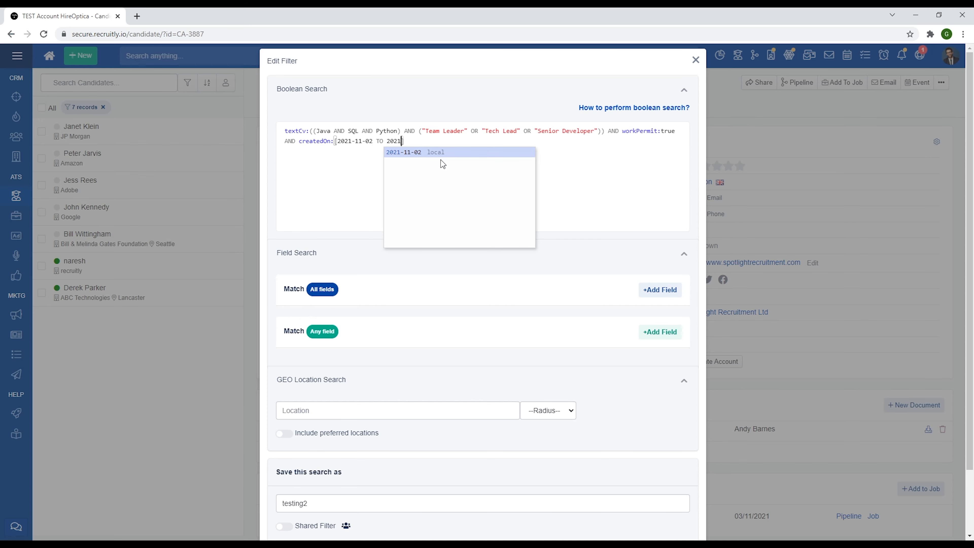
{"action": "type", "text": "-11-04]"}
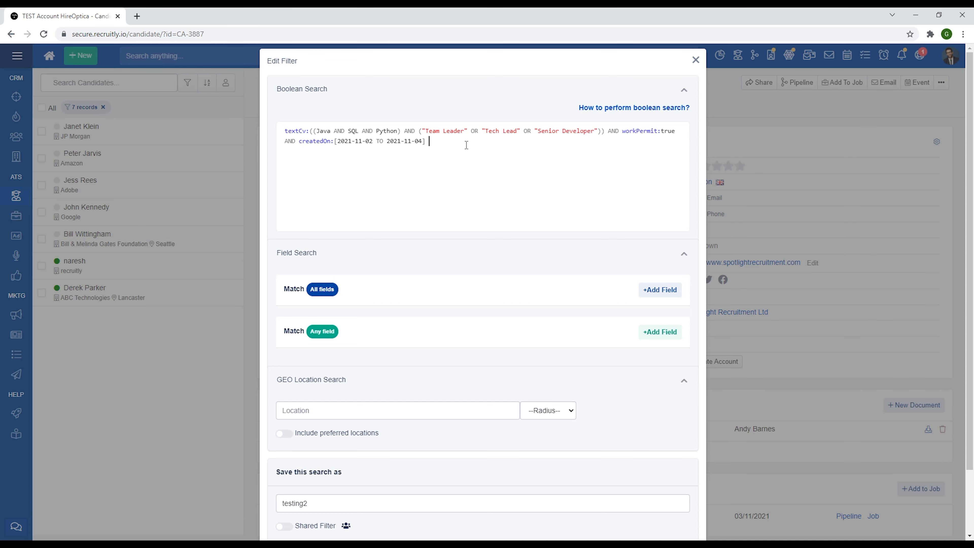
Append the note date condition AND notes.addedOn:[now-4d TO now] to the query.
{"action": "type", "text": "AND notes.addedOn:[now]-4d TO now"}
Append the note text condition AND notes.comments:("Reach out" OR "Talk to") to the query.
{"action": "key", "text": "End"}
{"action": "type", "text": "AND notes"}
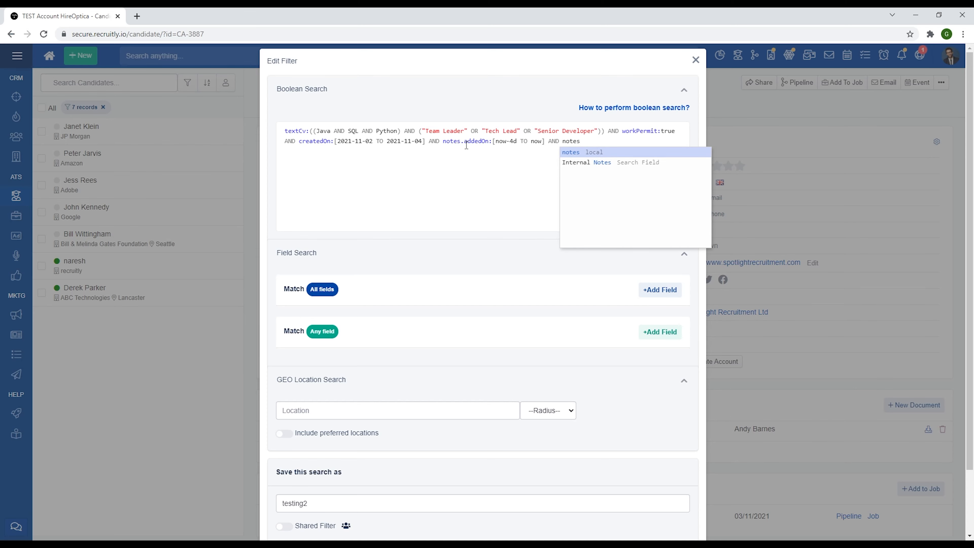
{"action": "type", "text": ".comments"}
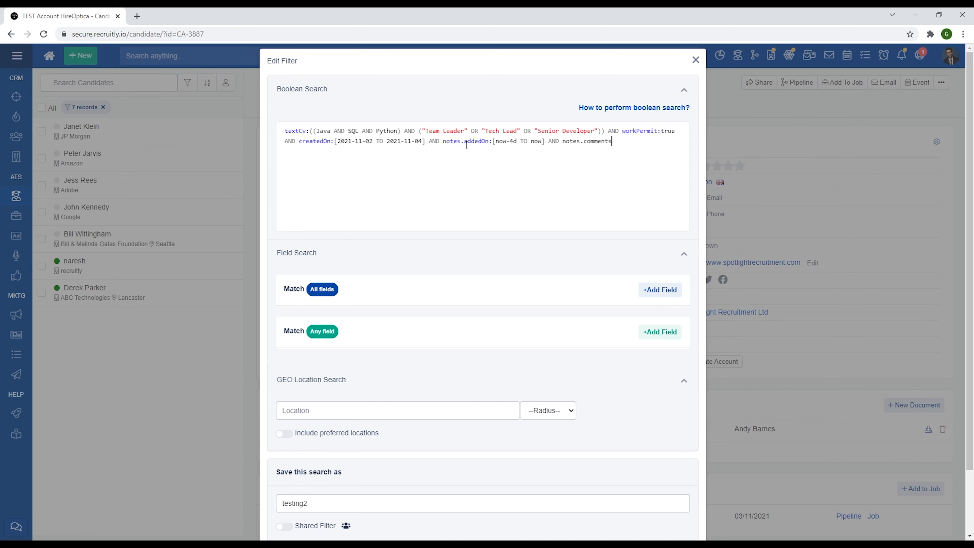
{"action": "type", "text": ":(\"Reach out\" OR \"Talk to"}
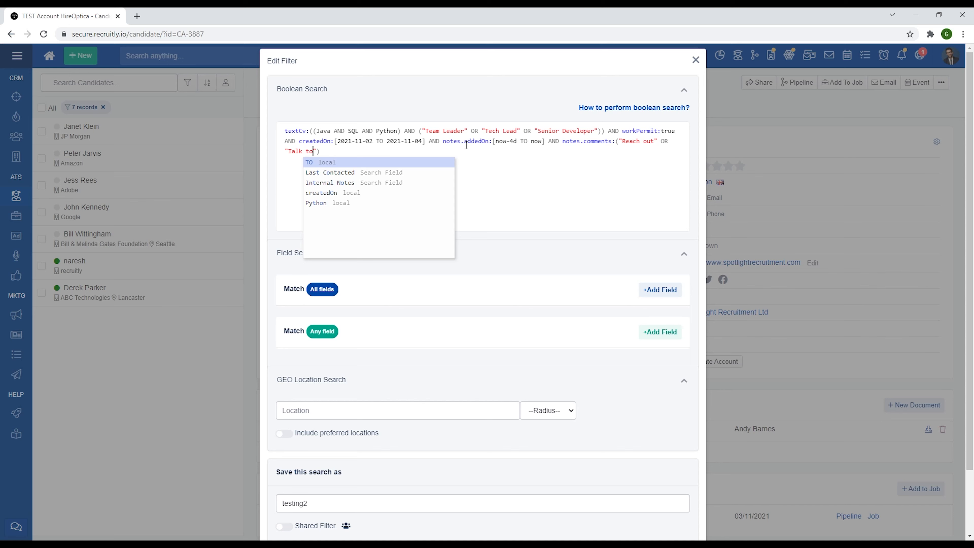
{"action": "key", "text": "Escape"}
Append the note type condition AND notes.type:'Sales Call' to the query.
{"action": "key", "text": "End"}
{"action": "type", "text": "AND notes.ty"}
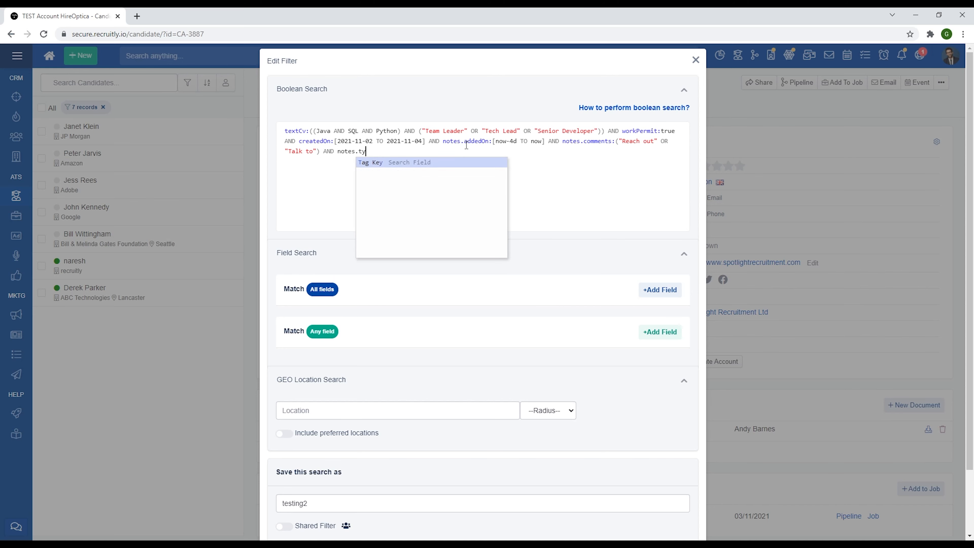
{"action": "type", "text": "pe"}
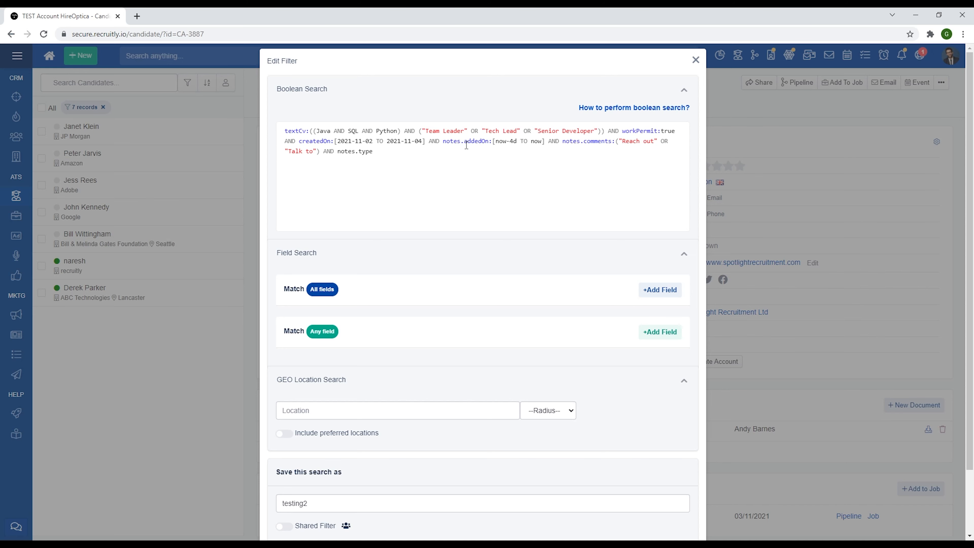
{"action": "type", "text": ":\"Sales Ca"}
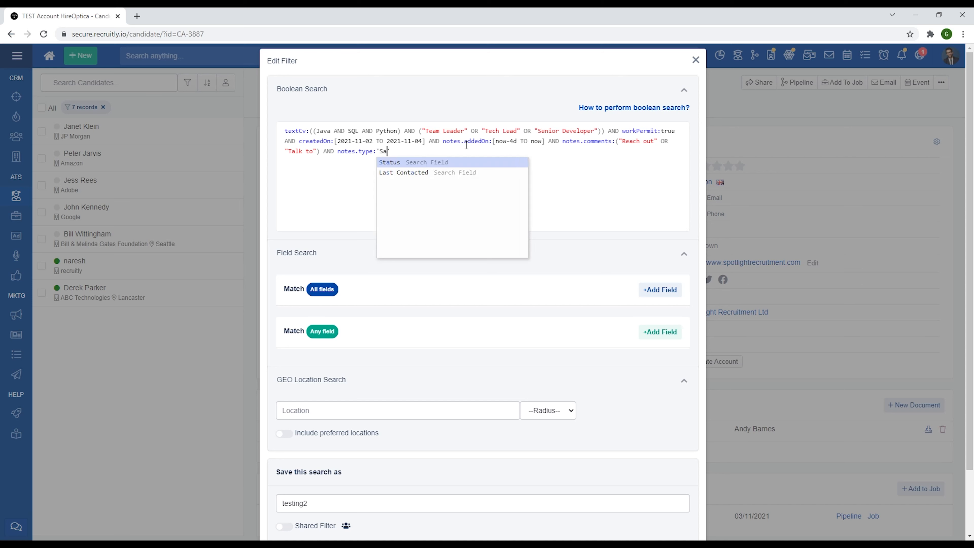
{"action": "type", "text": "ll"}
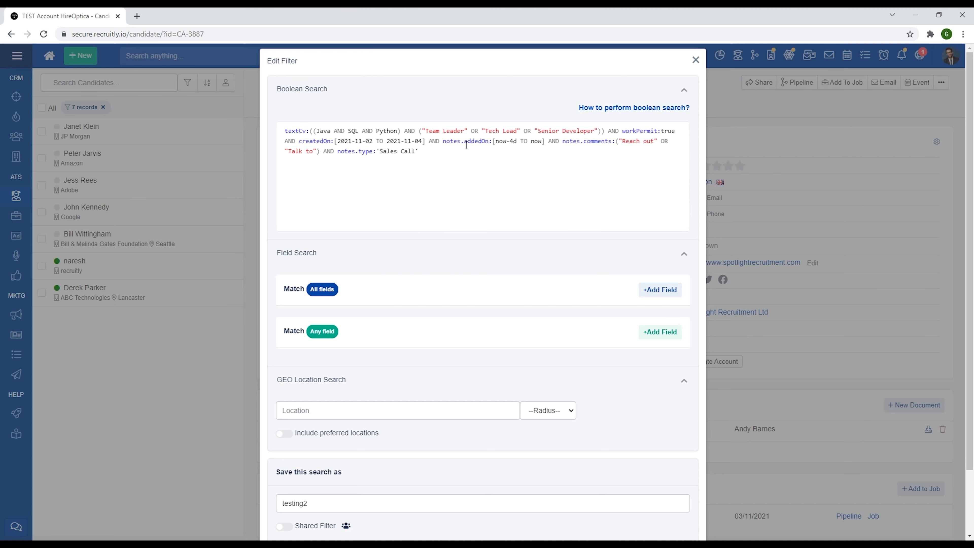
Replace the single quotes around Sales Call with double quotes.
{"action": "key", "text": "Delete"}
{"action": "type", "text": "\""}
{"action": "key", "text": "ctrl+Left"}
{"action": "key", "text": "ctrl+Left"}
{"action": "key", "text": "BackSpace"}
{"action": "type", "text": "\""}
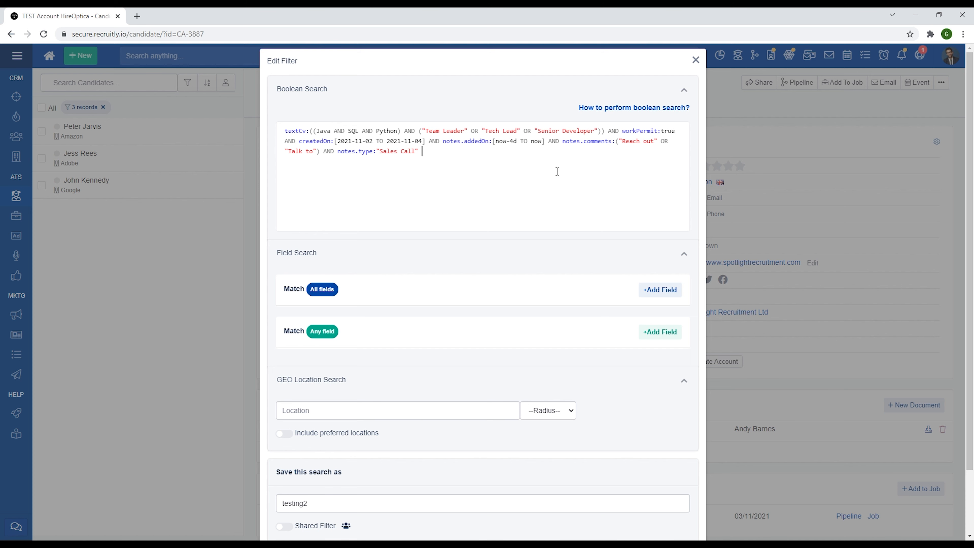
Append the proximity condition AND ("Spanish Native"~1 OR "Spanish Mother Tongue"~1) to the query.
{"action": "type", "text": "AND (\"Spanish Native\"~1 "}
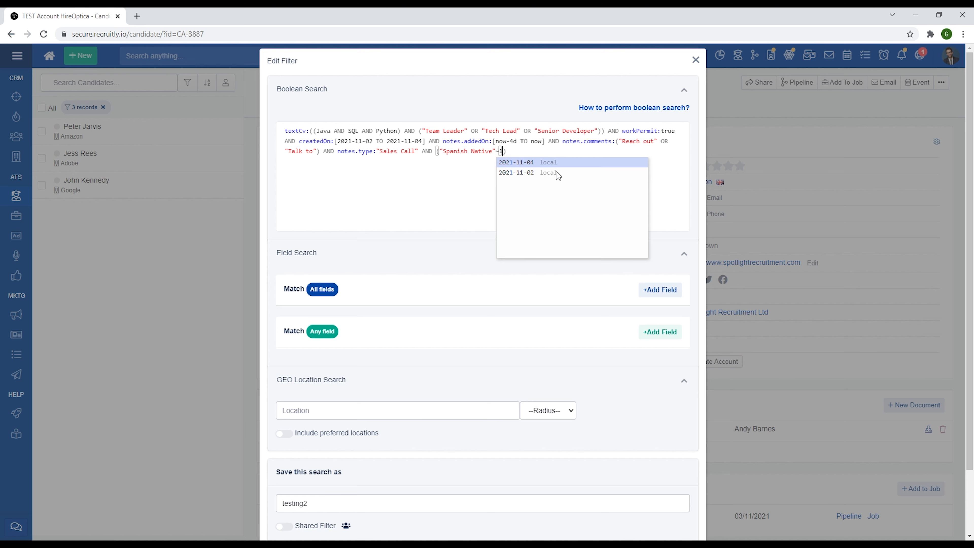
{"action": "type", "text": "OR \"Sp"}
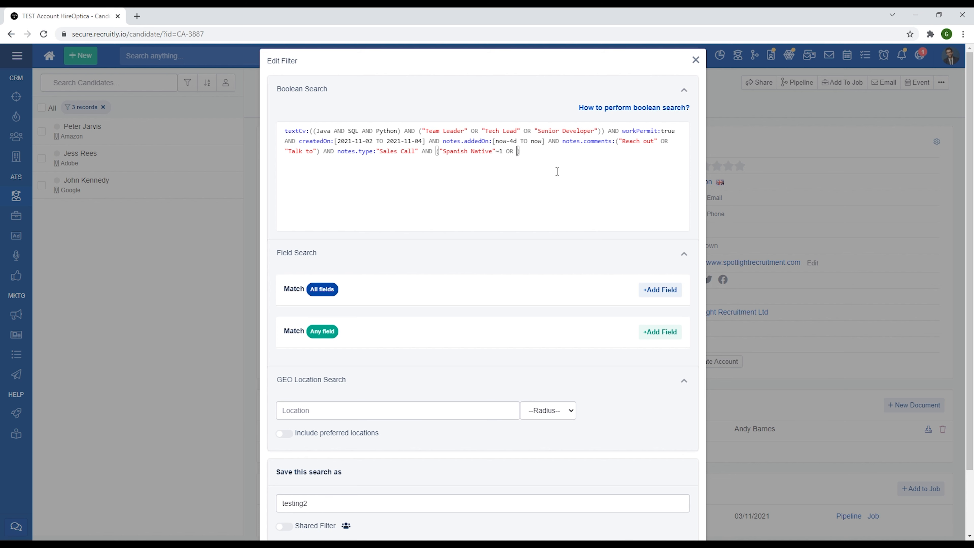
{"action": "type", "text": "anish Mother Tongue"}
{"action": "key", "text": "Right"}
{"action": "type", "text": "~1"}
{"action": "key", "text": "Escape"}
Replace the entire Boolean query with the wildcard CV search textCv:(Sales*).
{"action": "left_click_drag", "start_coordinate": [643, 155], "coordinate": [305, 119]}
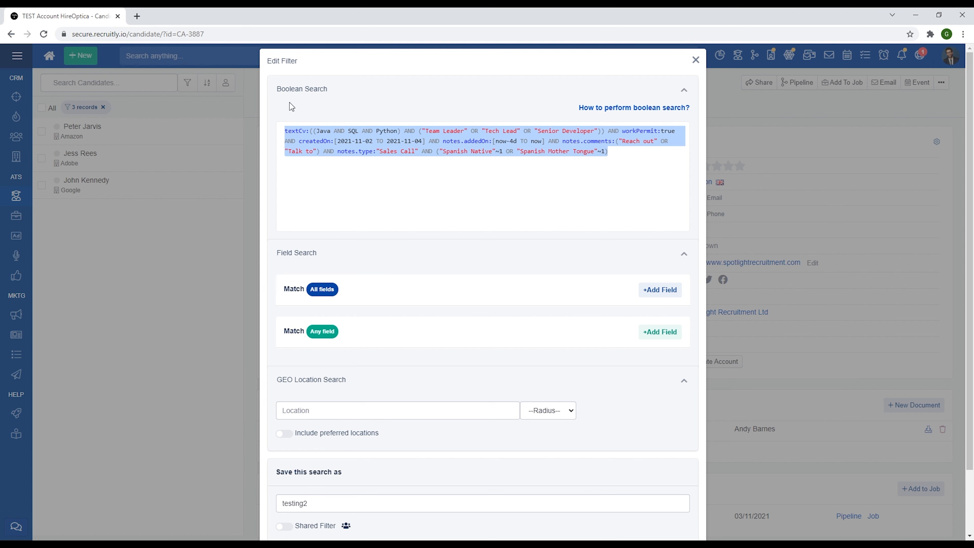
{"action": "key", "text": "BackSpace"}
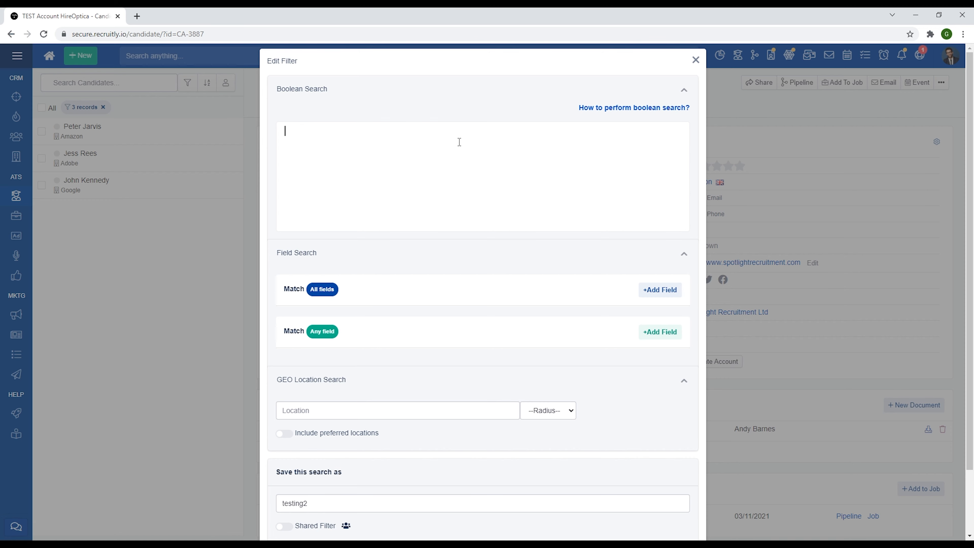
{"action": "type", "text": "textCv"}
{"action": "type", "text": "(Sales*"}
{"action": "key", "text": "Left"}
{"action": "key", "text": "Left"}
{"action": "key", "text": "Left"}
{"action": "key", "text": "Left"}
{"action": "key", "text": "Left"}
{"action": "key", "text": "Left"}
{"action": "key", "text": "Left"}
{"action": "type", "text": ":"}
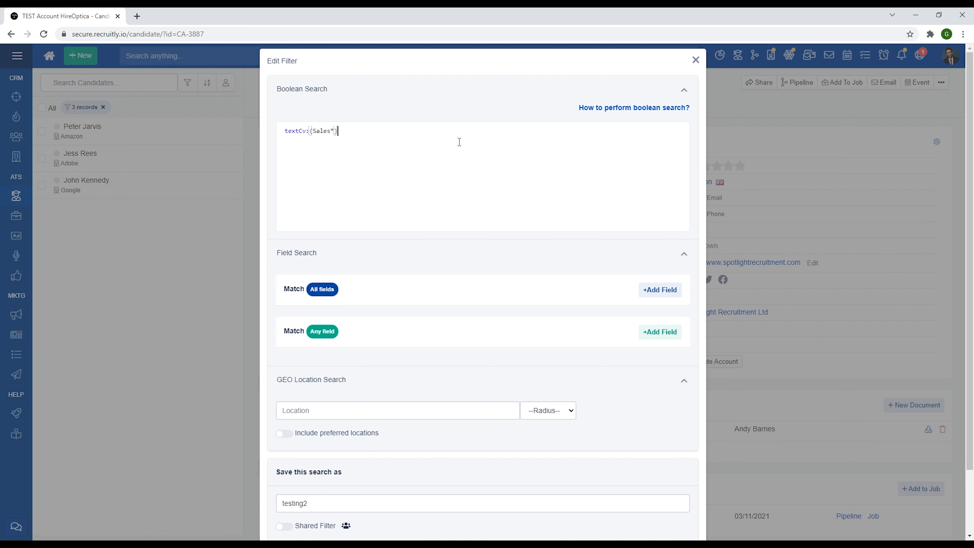